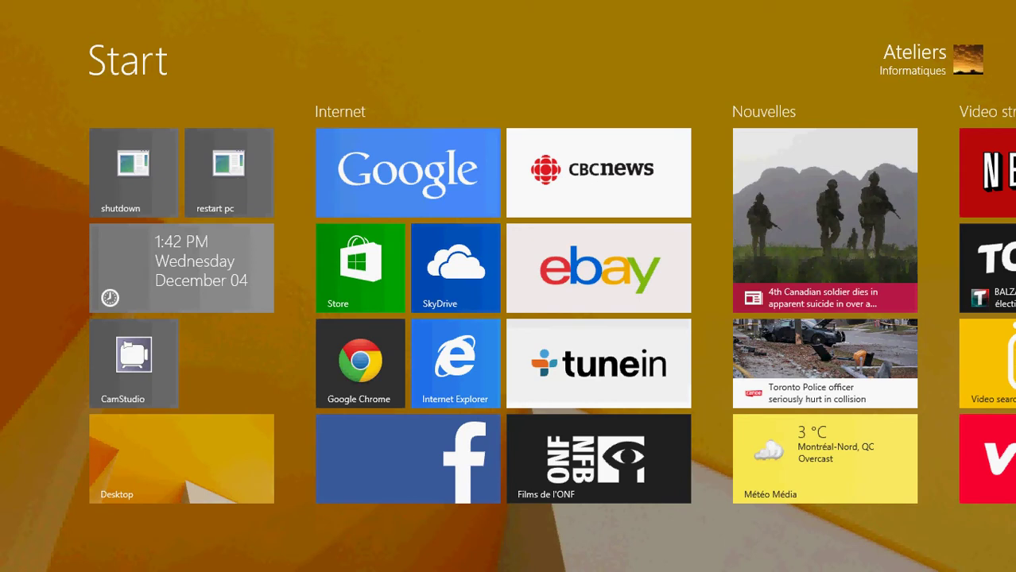
- Look through all the tile groups on the Start screen from the first group to the last and back
scroll(168, 198, down, 5)
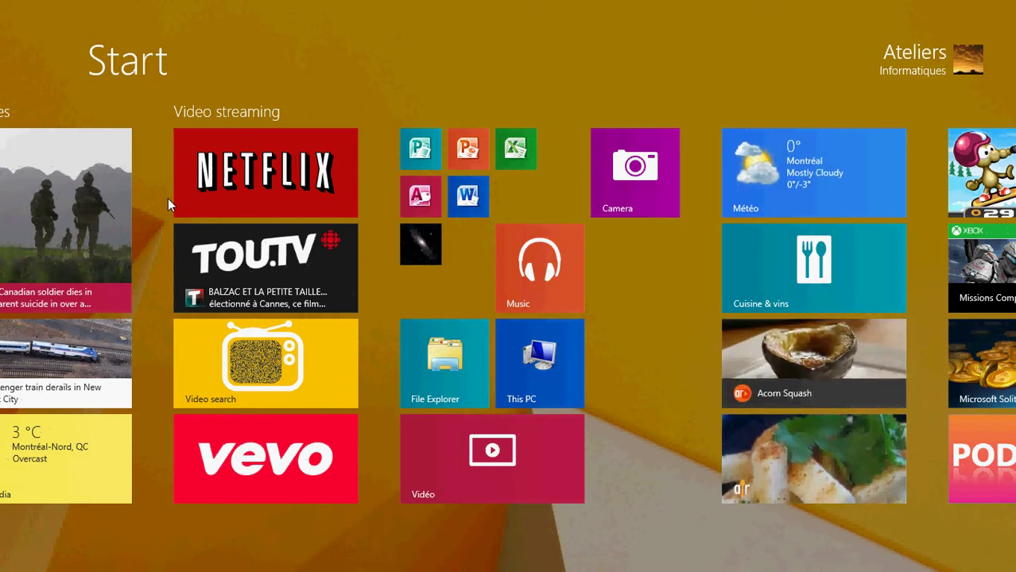
scroll(168, 198, down, 10)
scroll(168, 198, up, 6)
scroll(167, 198, up, 5)
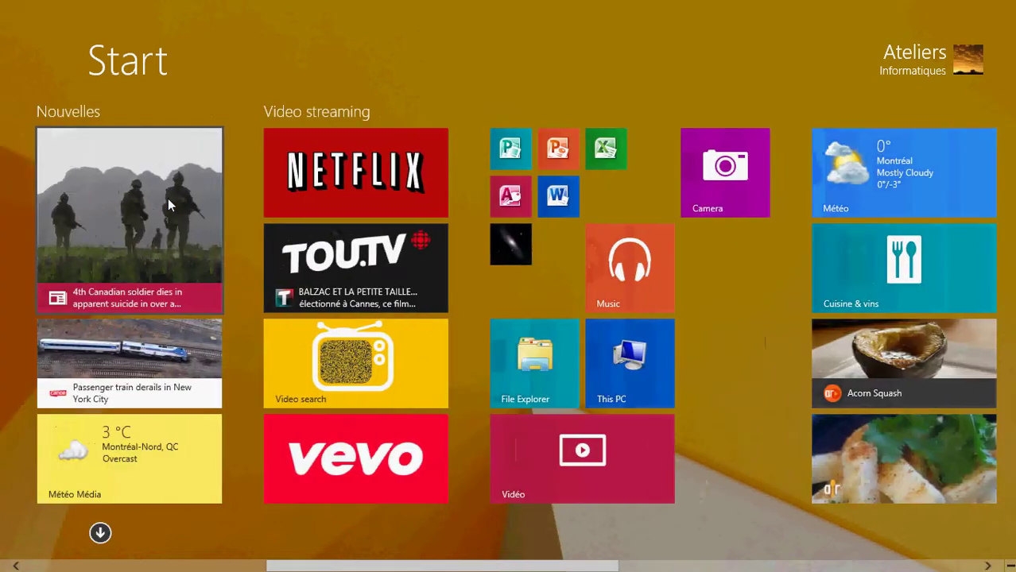
scroll(168, 204, up, 8)
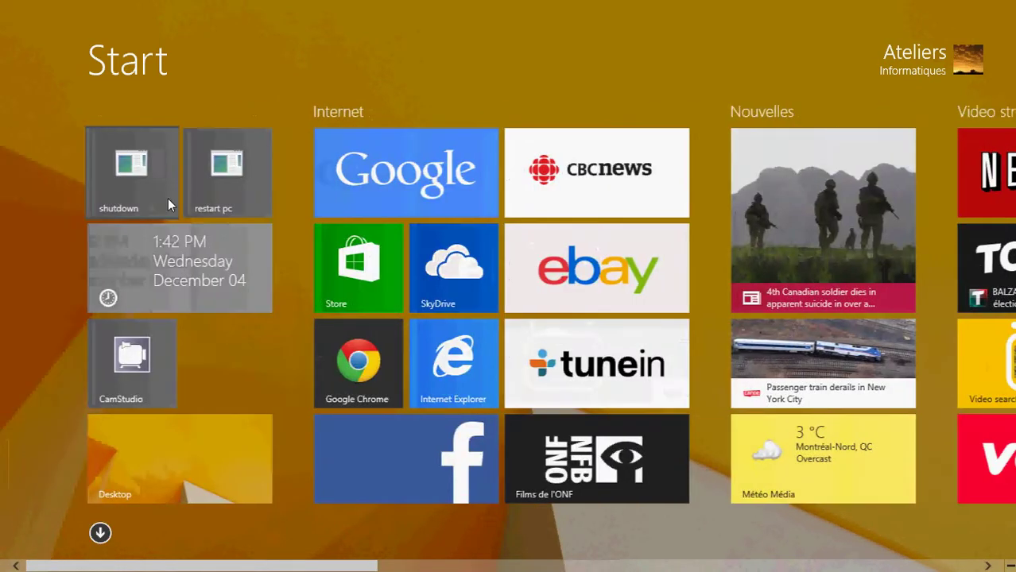
scroll(168, 204, down, 12)
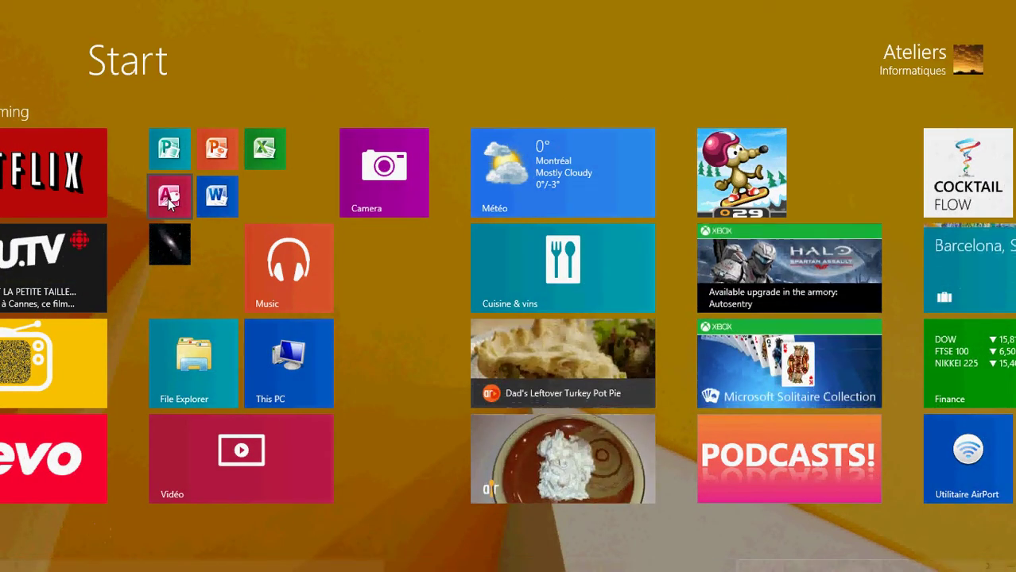
scroll(167, 204, down, 1)
scroll(168, 205, down, 5)
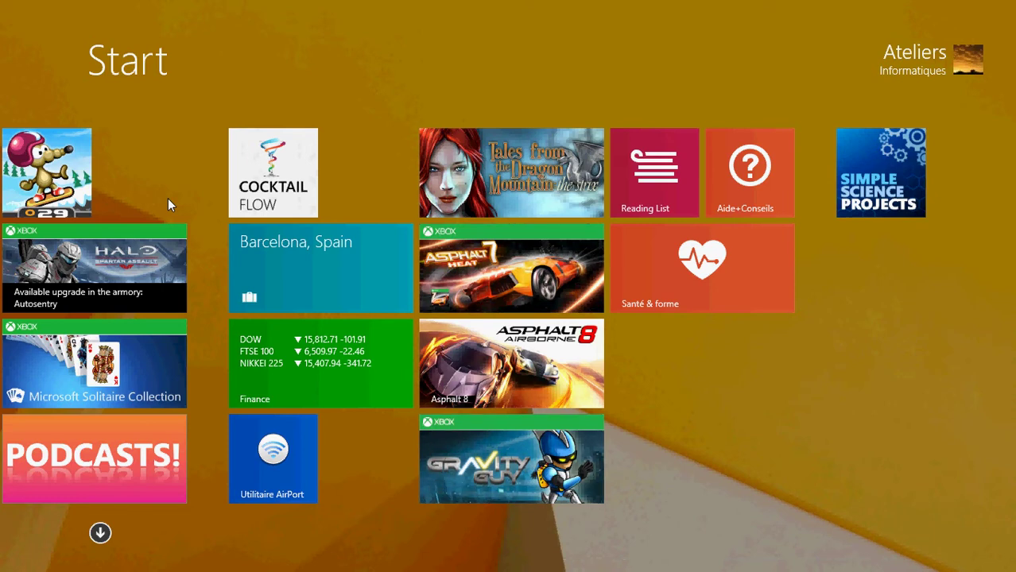
scroll(167, 198, up, 1)
scroll(167, 198, up, 5)
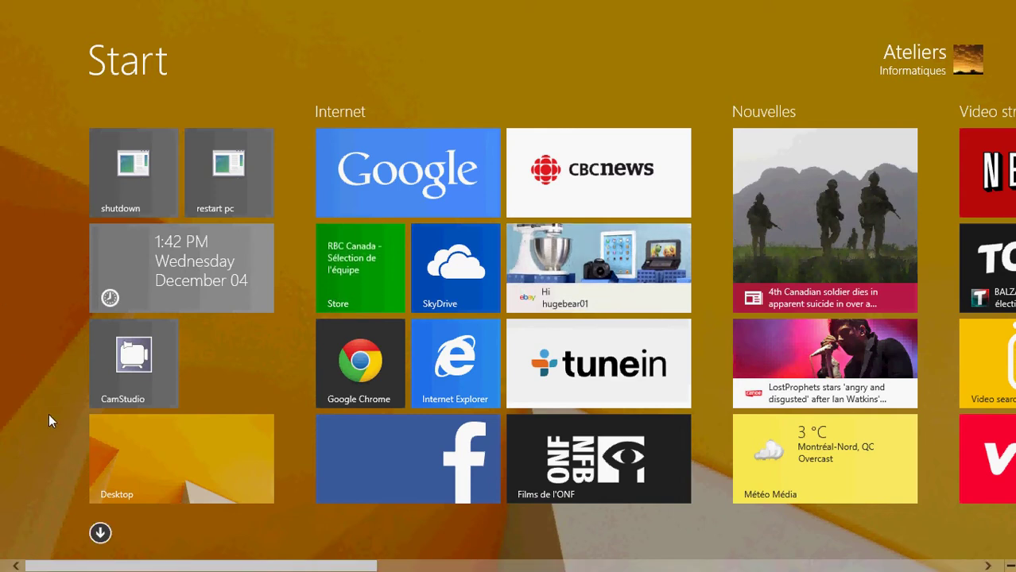
- Open the Apps view and look through the full list of installed apps, returning to its beginning
click(101, 533)
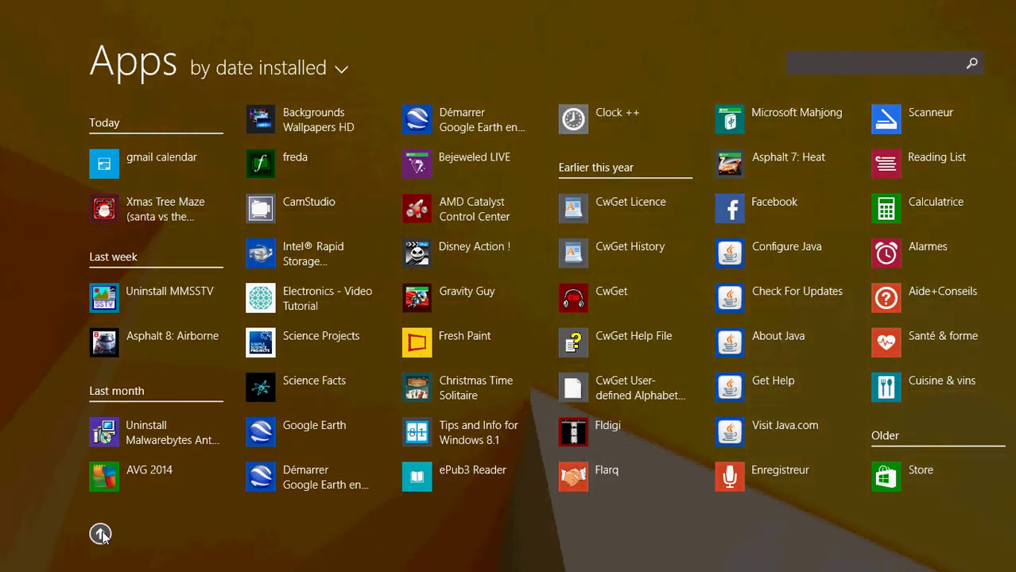
scroll(101, 534, right, 10)
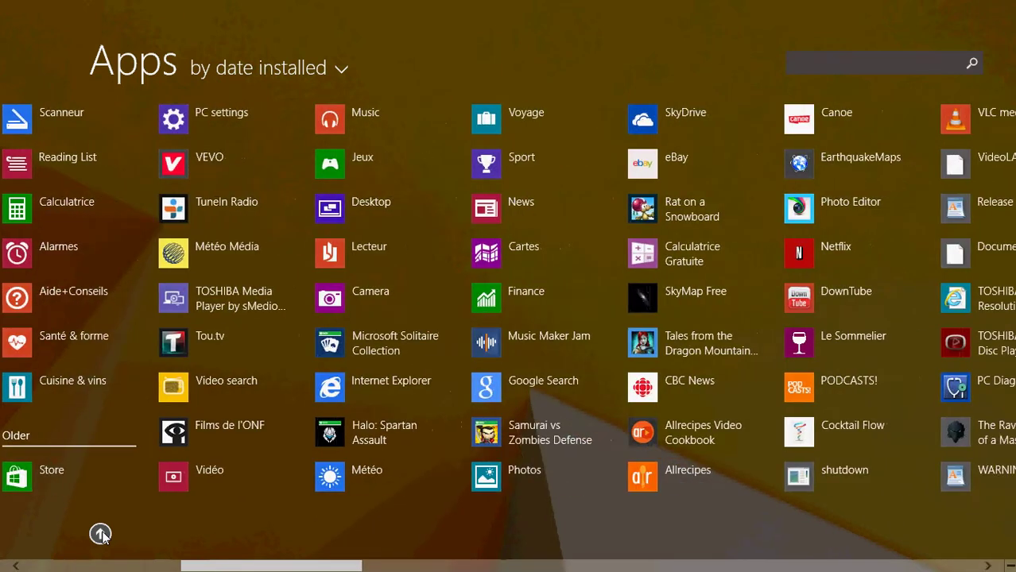
scroll(101, 534, right, 10)
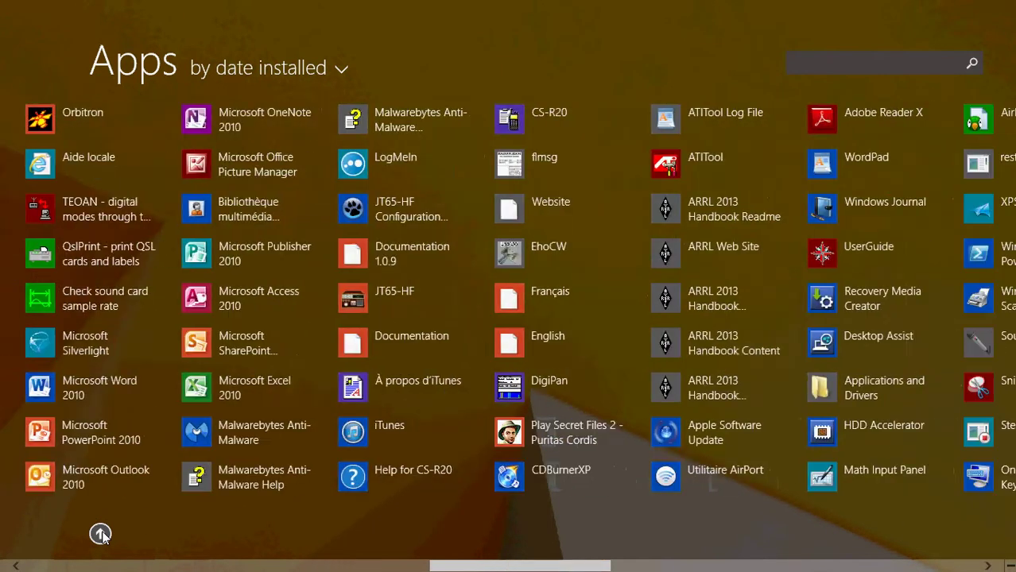
scroll(101, 534, right, 5)
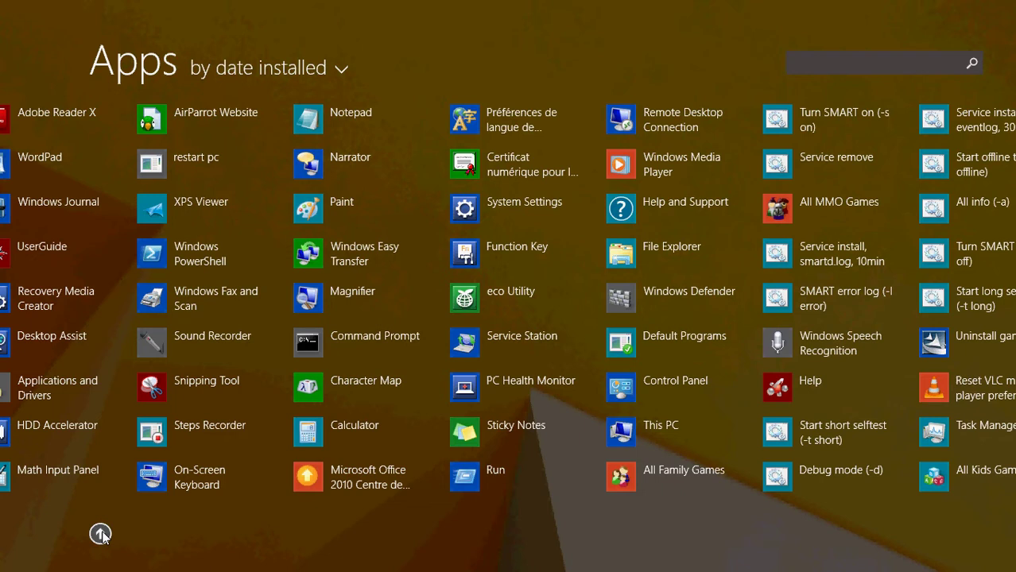
scroll(101, 533, right, 8)
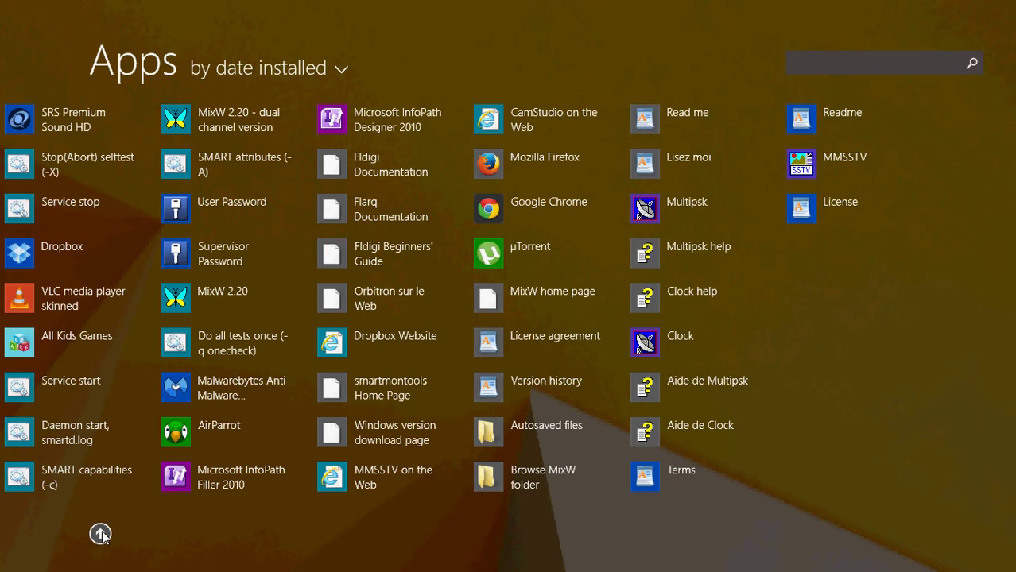
scroll(100, 535, left, 10)
scroll(101, 534, left, 15)
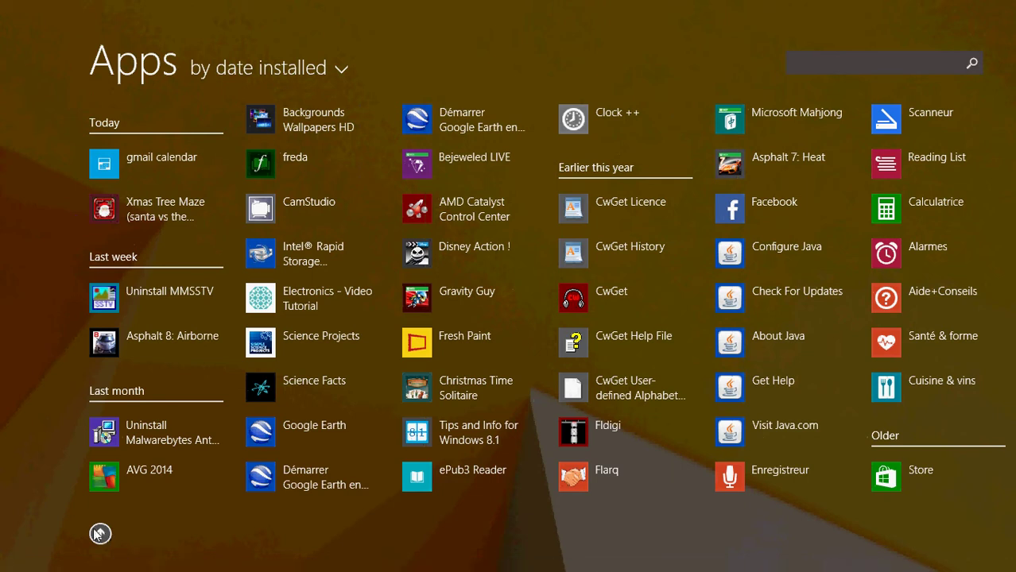
- Sort the apps by name to browse them alphabetically, and switch the sorting back to date installed
click(339, 72)
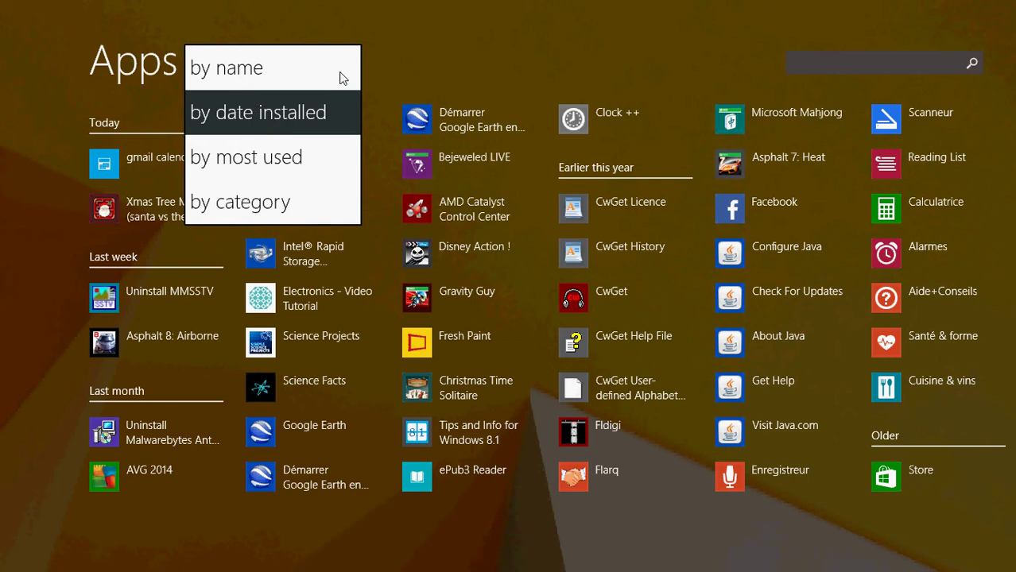
click(299, 70)
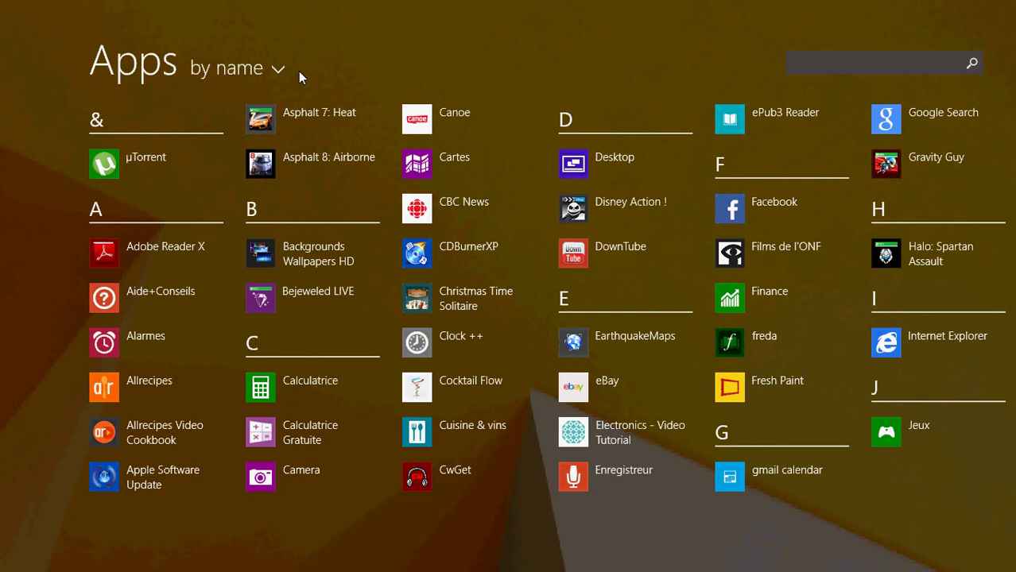
scroll(281, 198, down, 5)
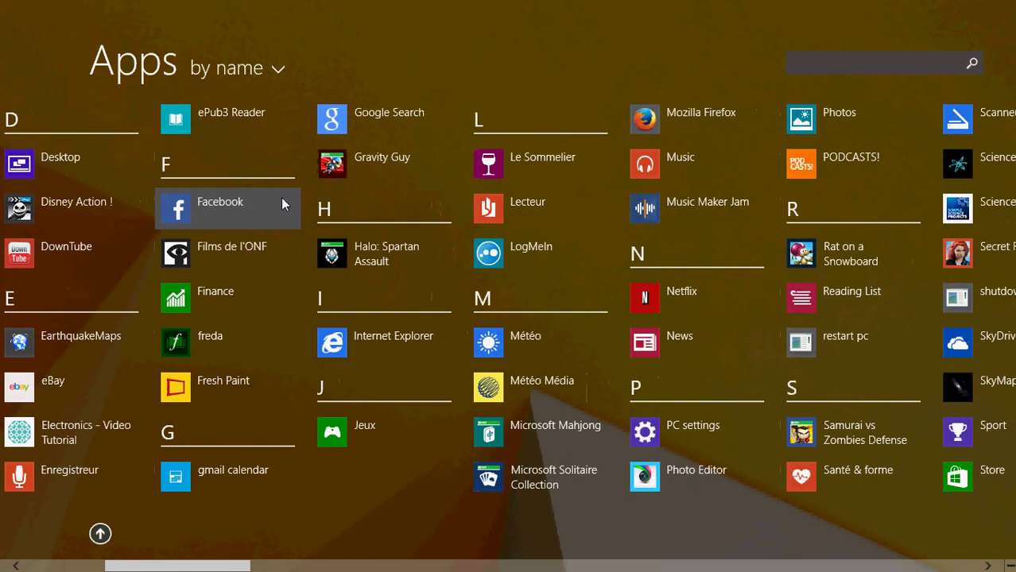
click(267, 72)
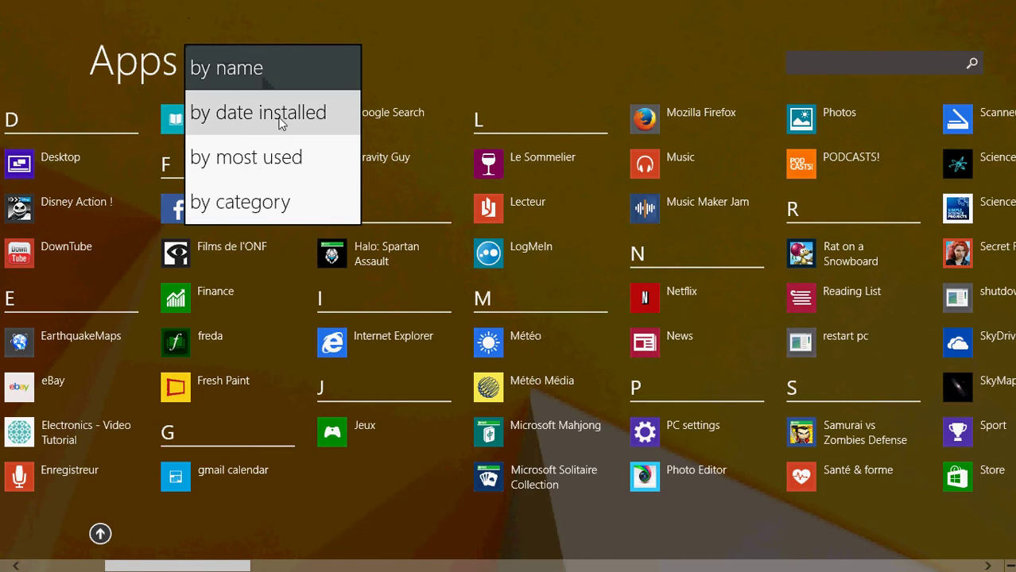
click(276, 114)
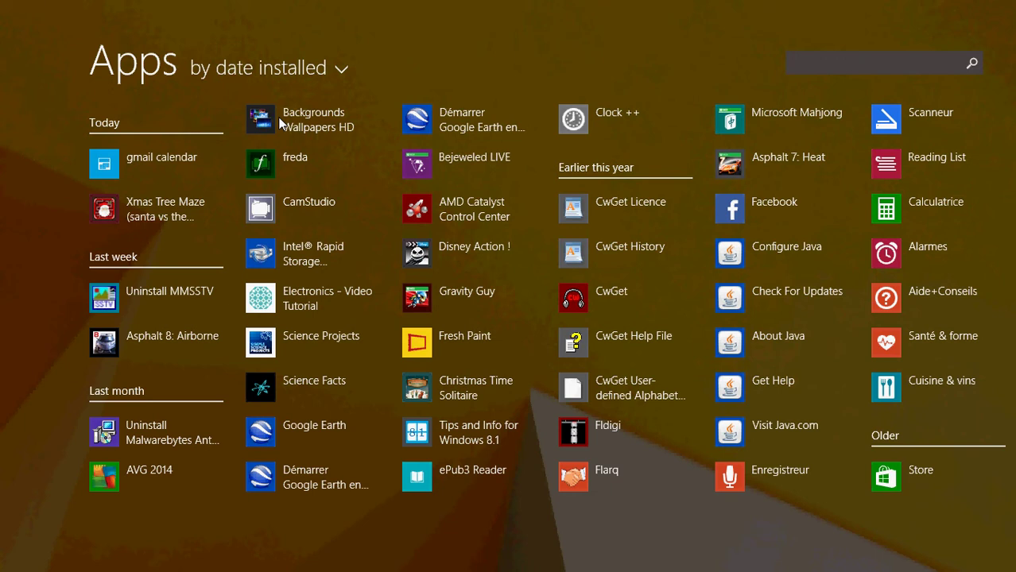
- Sort the apps by most used and by category to view both groupings
click(305, 69)
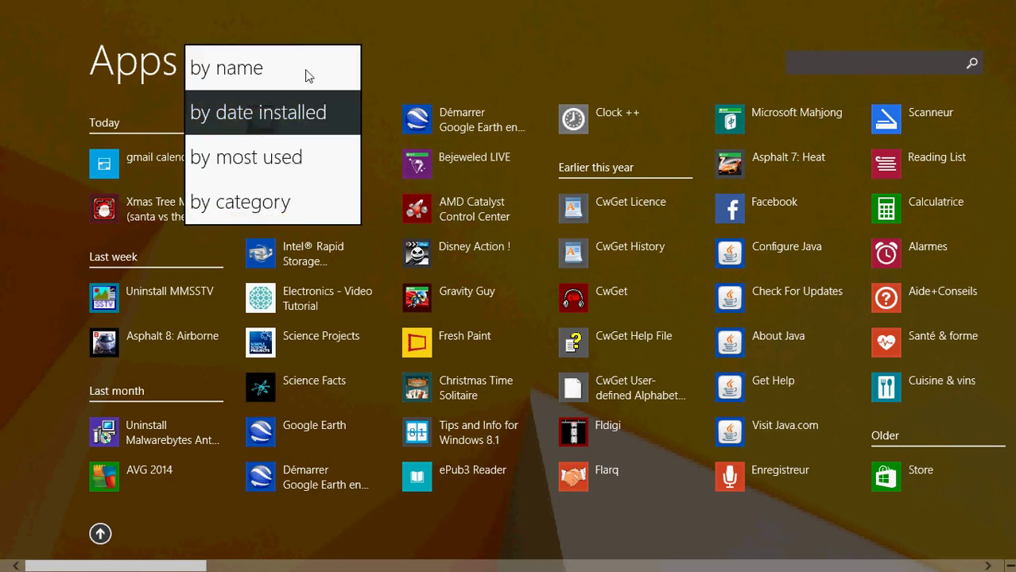
click(310, 149)
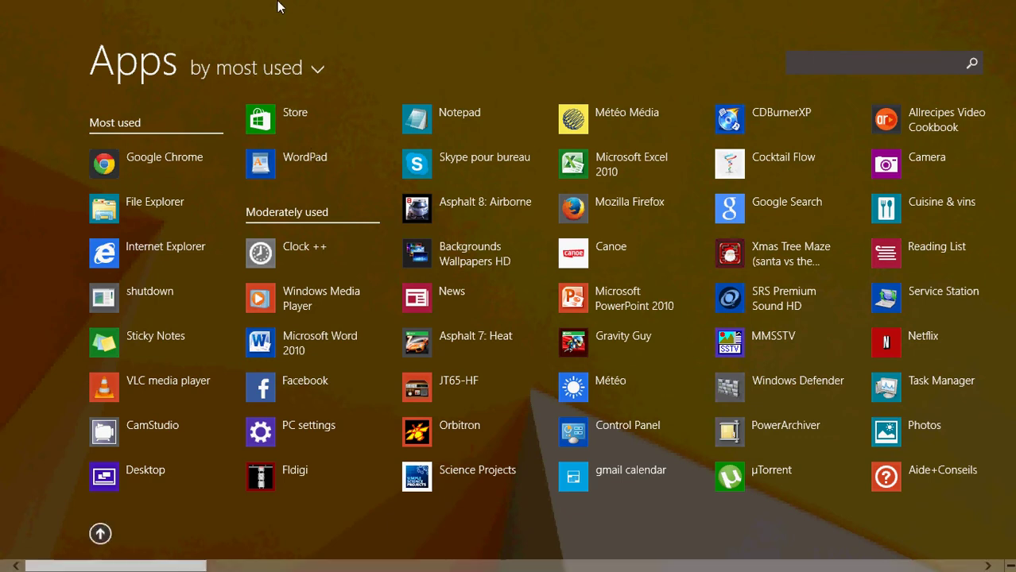
click(291, 70)
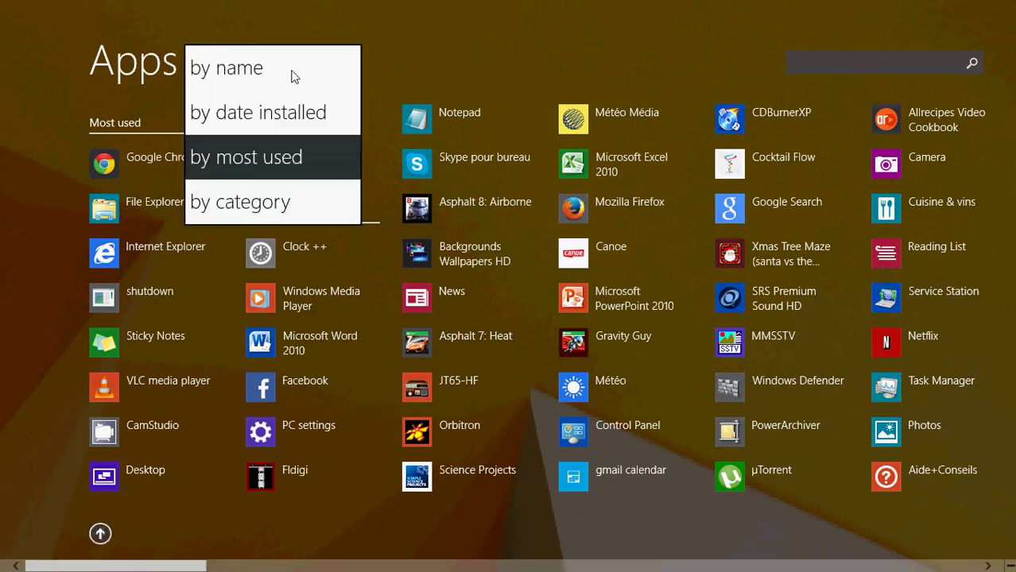
click(290, 202)
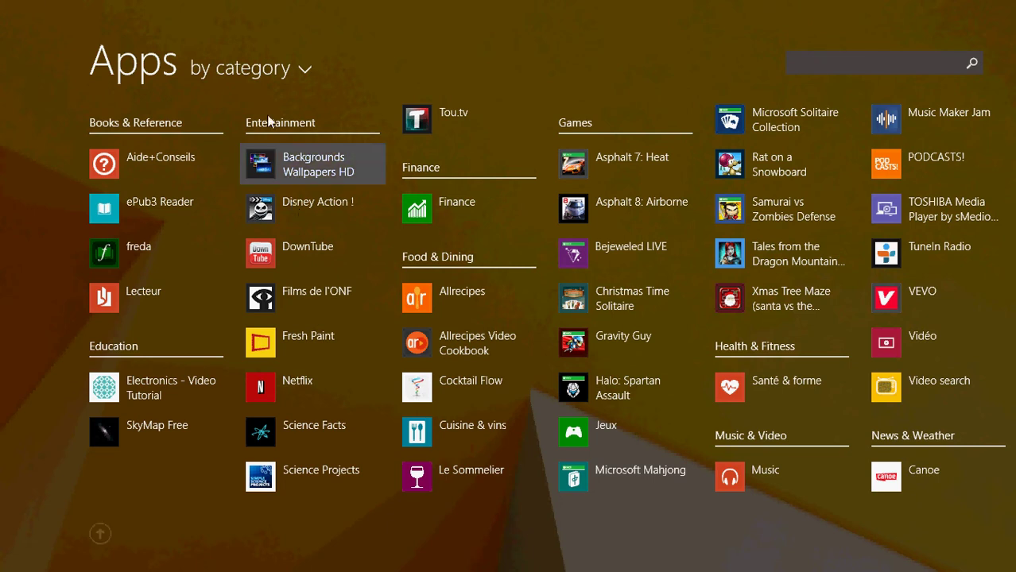
- Sort the apps by name and look through the alphabetical groups
click(294, 76)
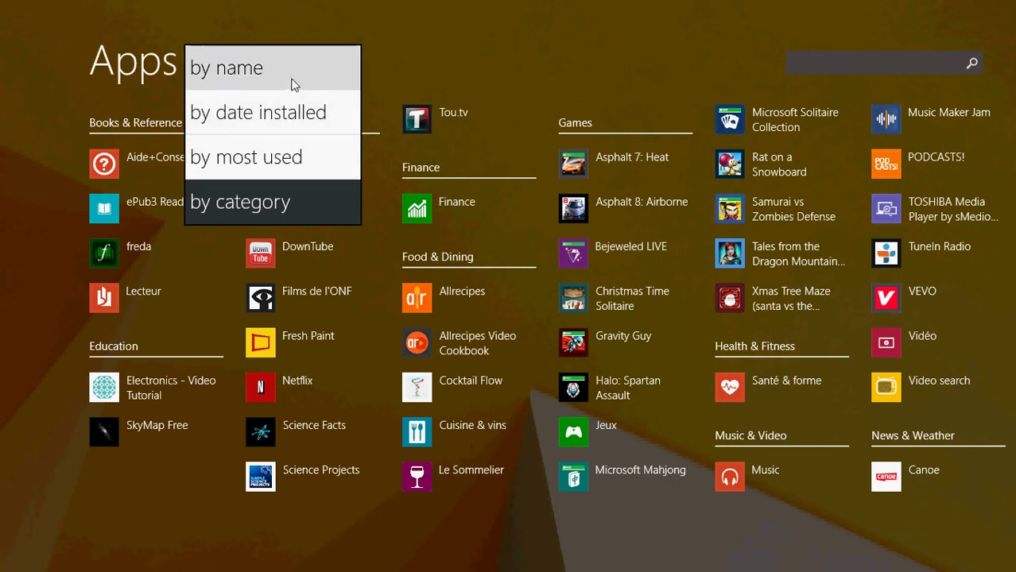
click(292, 86)
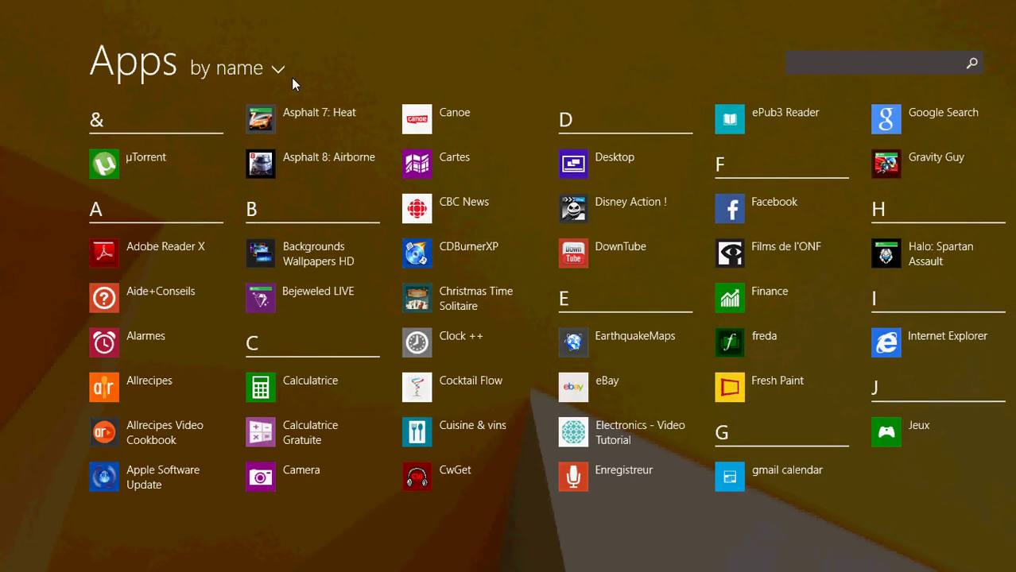
scroll(291, 77, down, 3)
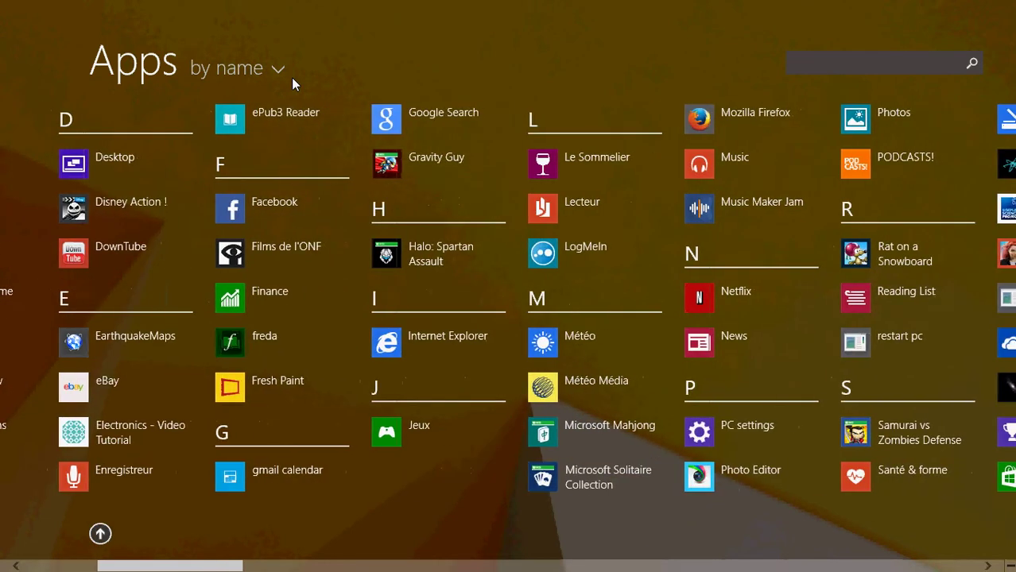
scroll(291, 77, up, 5)
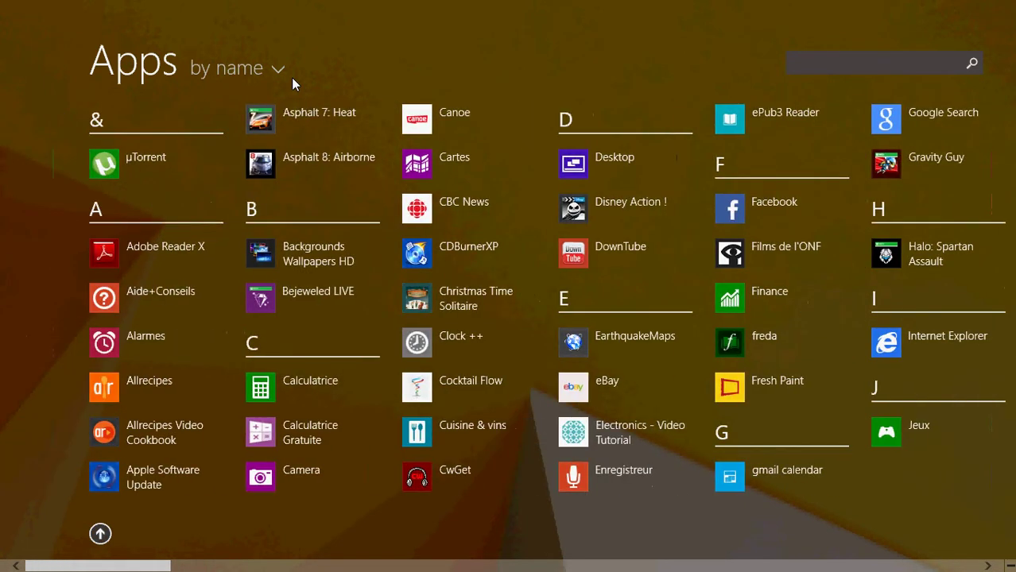
- Sort the apps by date installed and look through the list of older apps
click(273, 71)
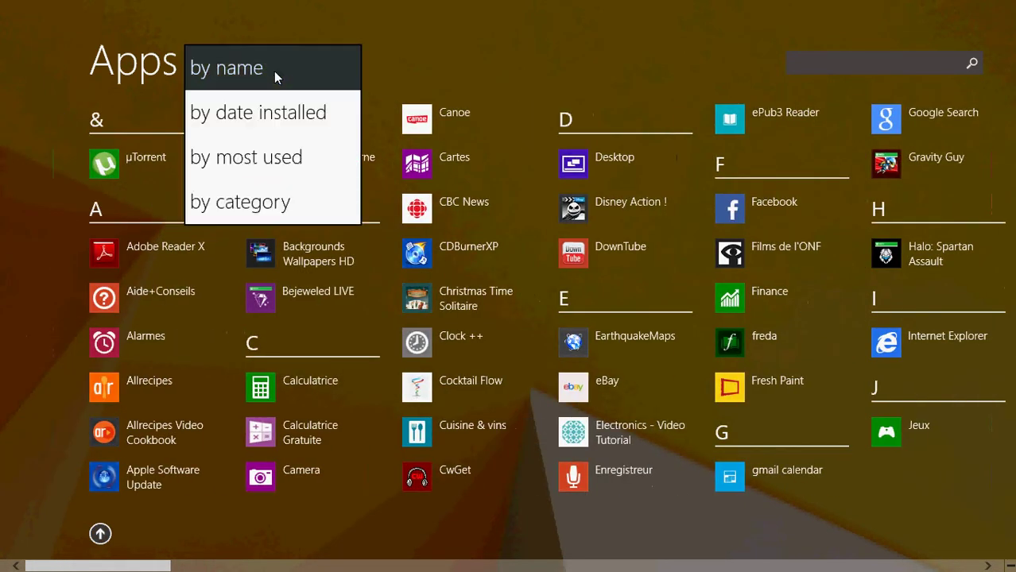
click(276, 117)
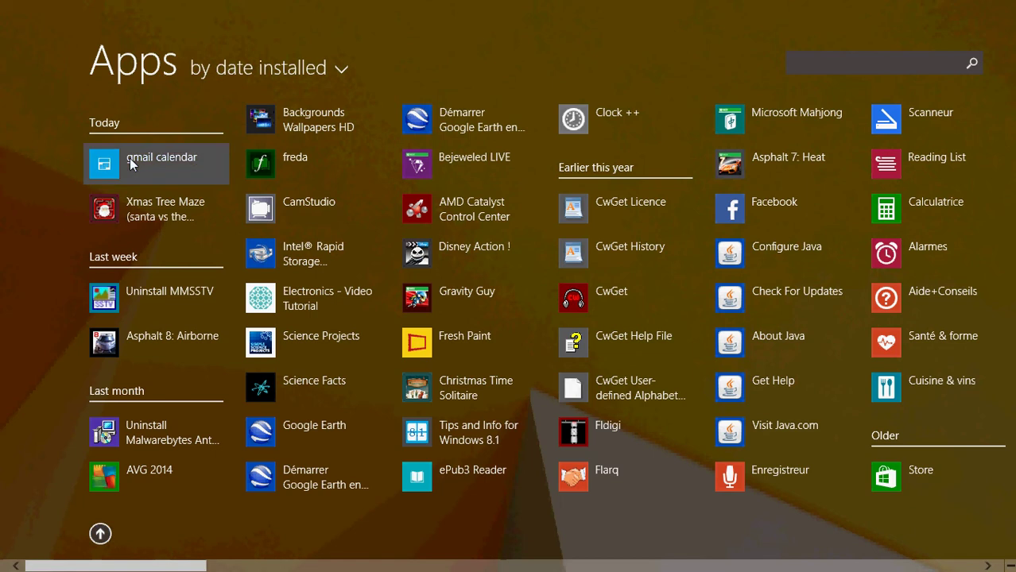
scroll(130, 158, down, 12)
scroll(130, 158, down, 5)
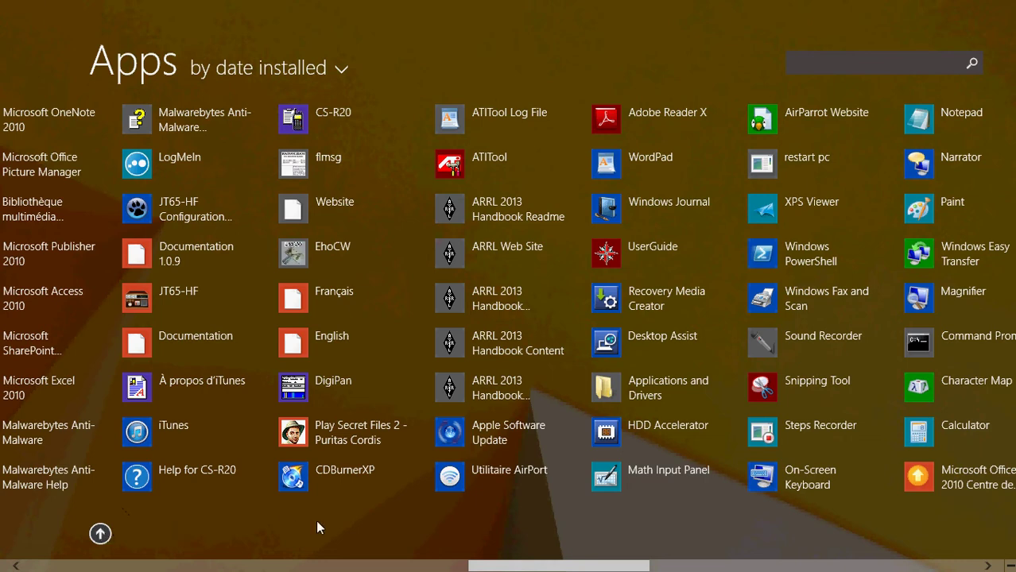
- Return to the Start screen to look over its tiles, and reopen the Apps view at the beginning of the list
key(super)
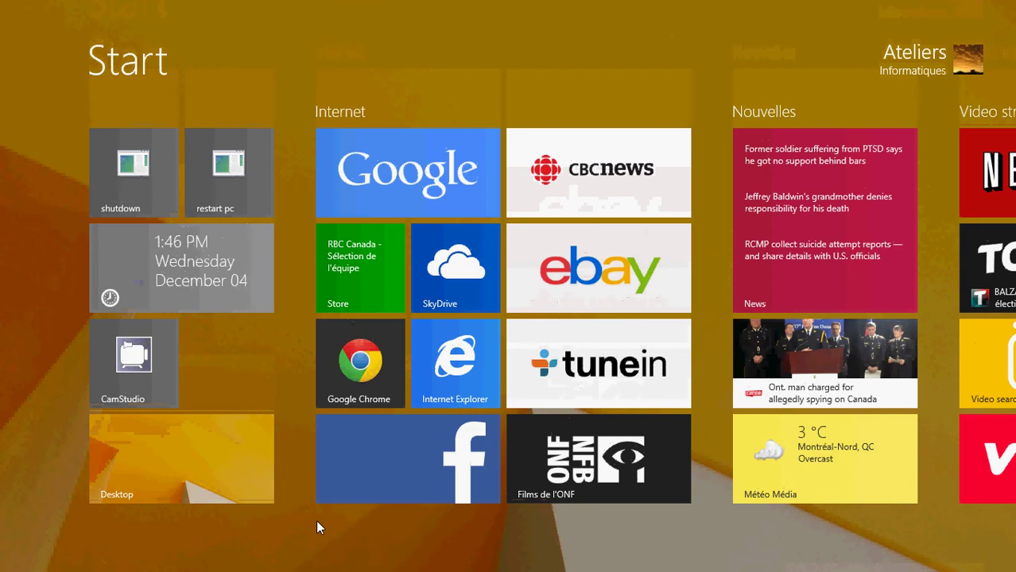
scroll(317, 523, down, 4)
scroll(315, 528, down, 1)
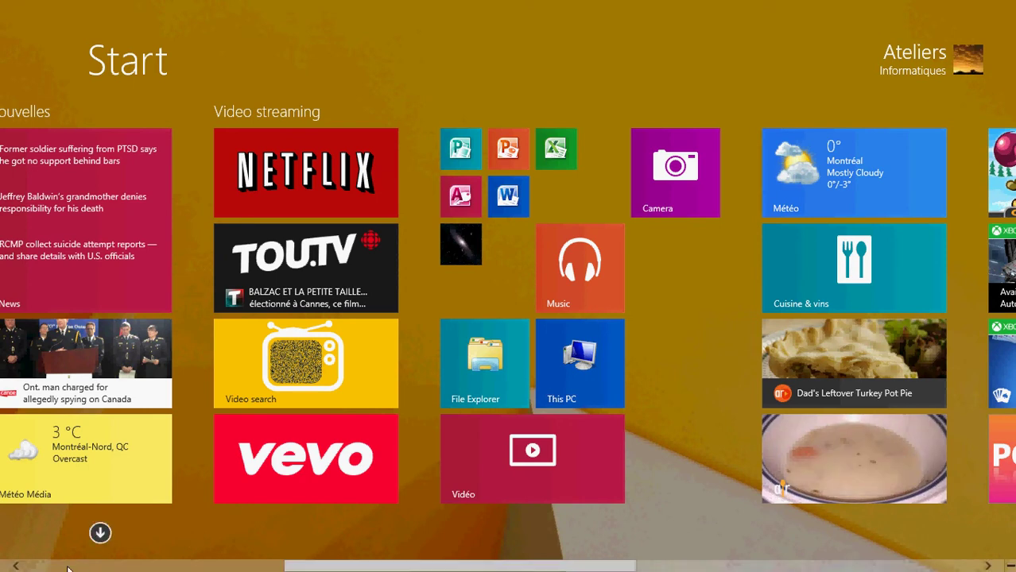
click(101, 533)
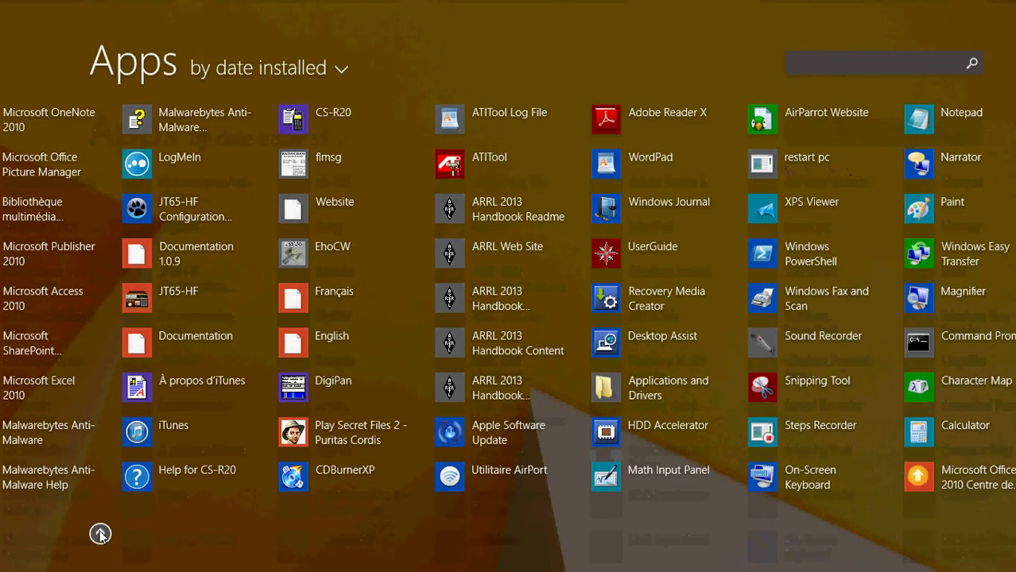
scroll(101, 533, up, 15)
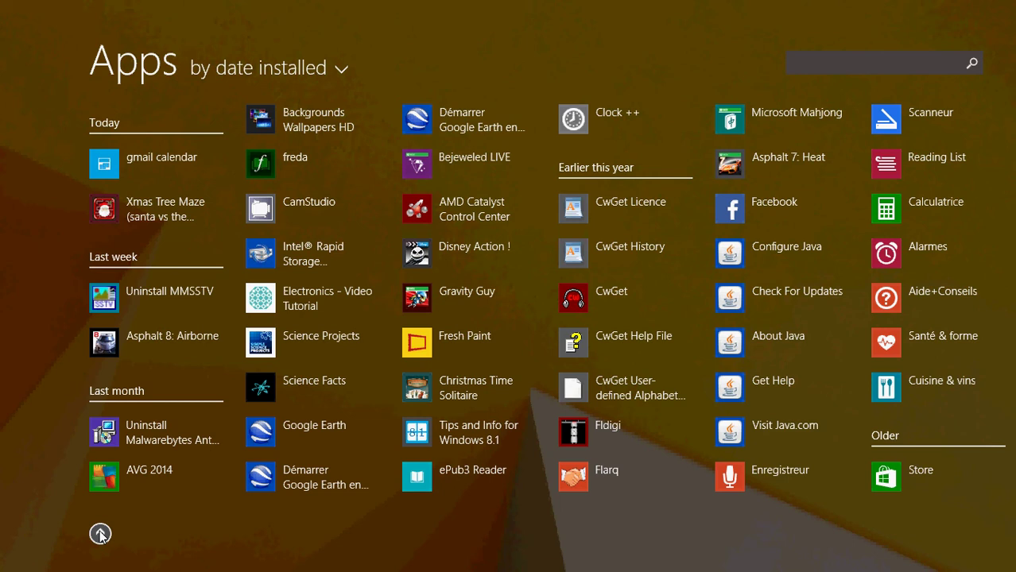
- Go back to the Start screen and look through its tiles to the last group and back to the first
click(99, 534)
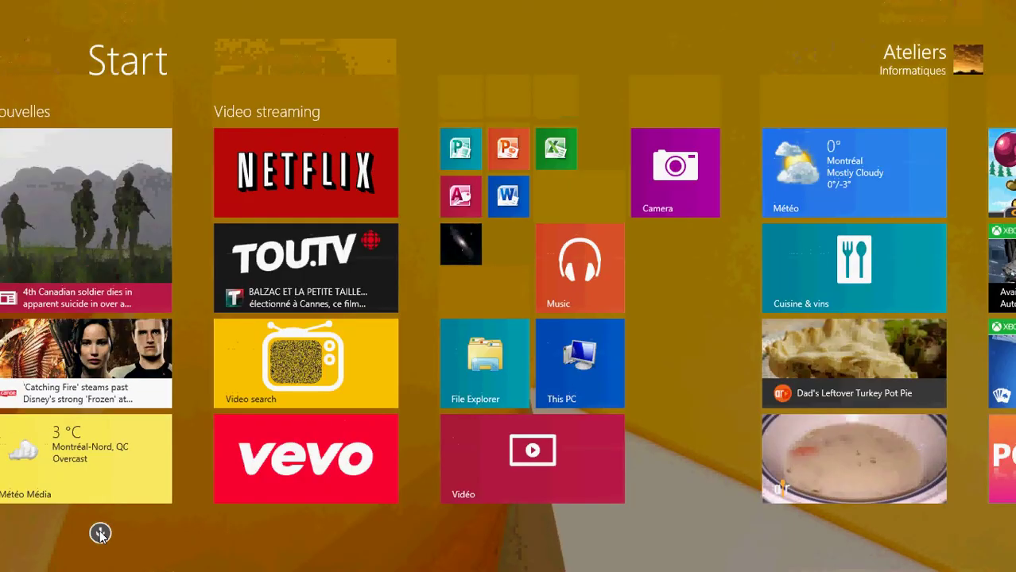
scroll(99, 534, down, 5)
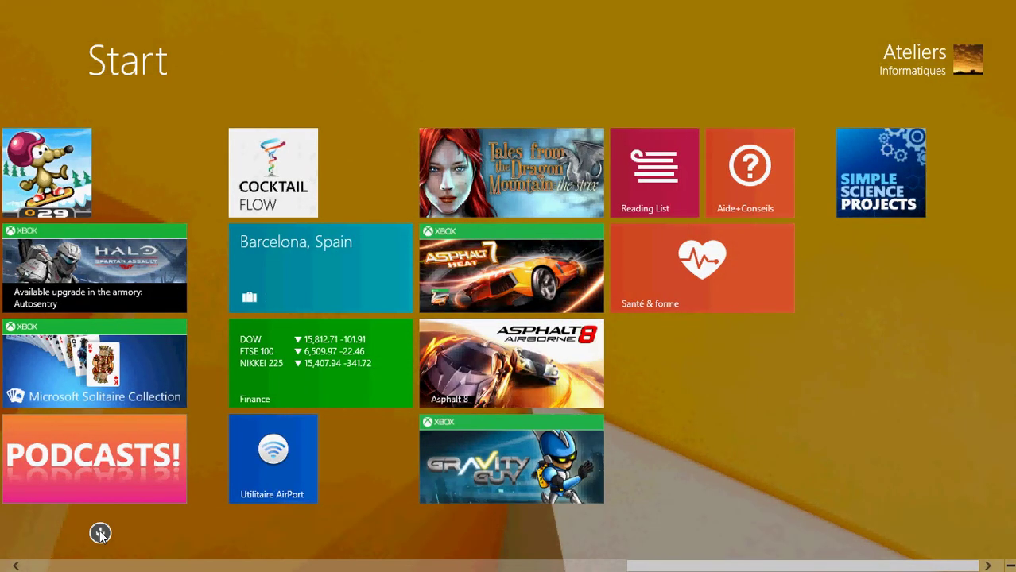
scroll(99, 534, up, 3)
scroll(99, 534, up, 4)
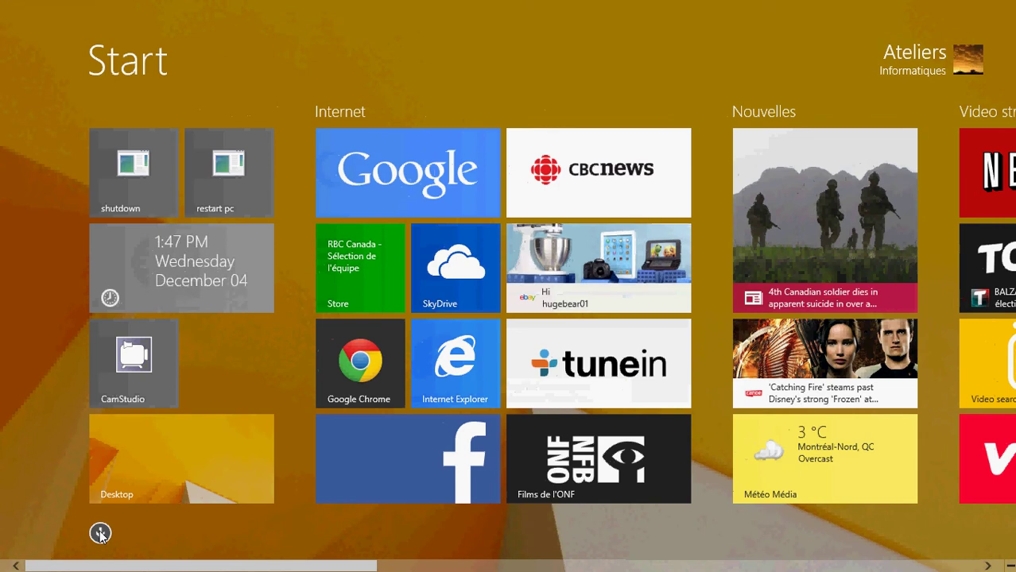
- Look over the Start screen's tile groups from end to end once more, and open the desktop from its tile
scroll(99, 534, down, 5)
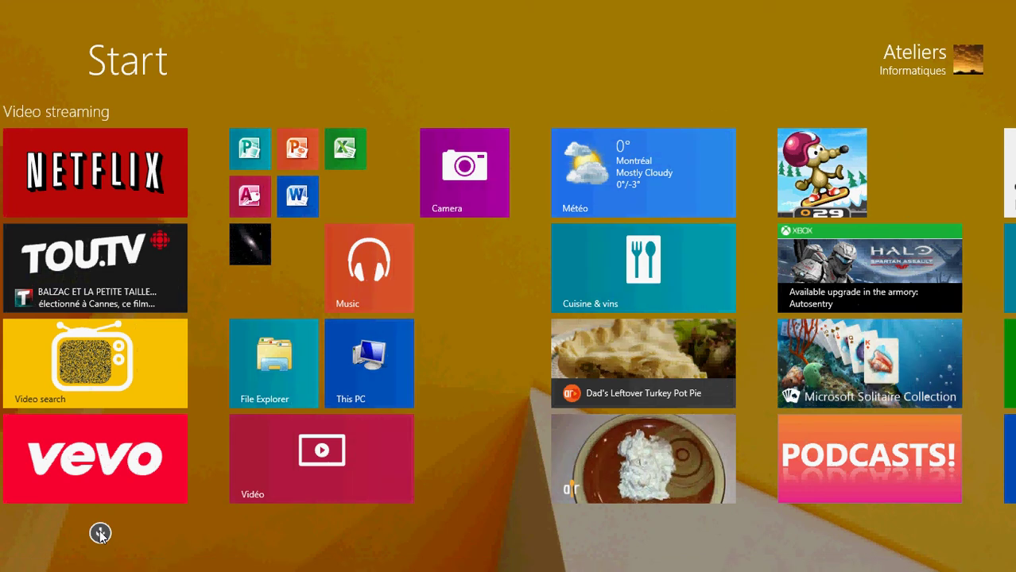
scroll(99, 534, down, 5)
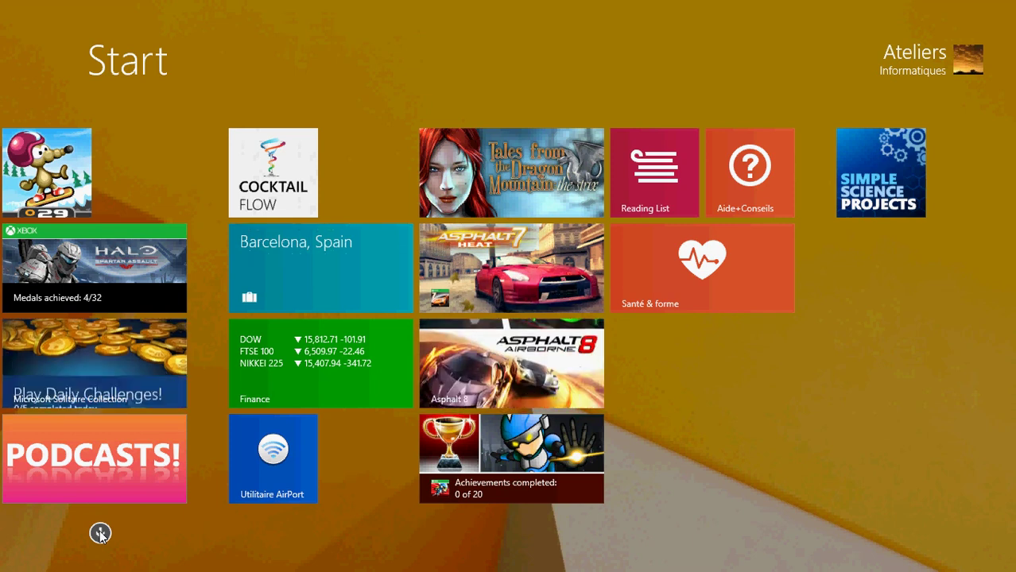
mouse_move(100, 570)
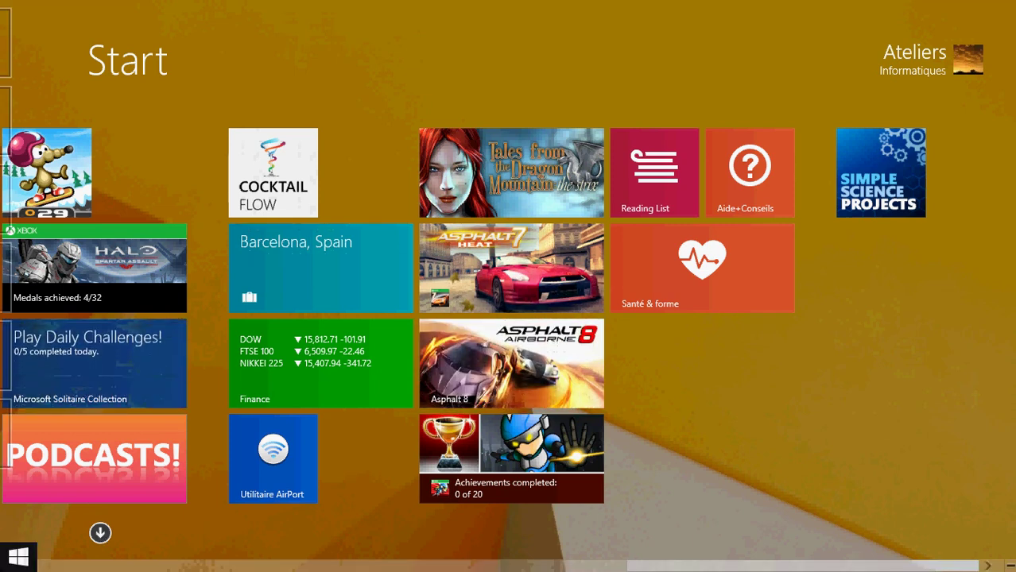
scroll(162, 312, up, 5)
scroll(162, 314, up, 6)
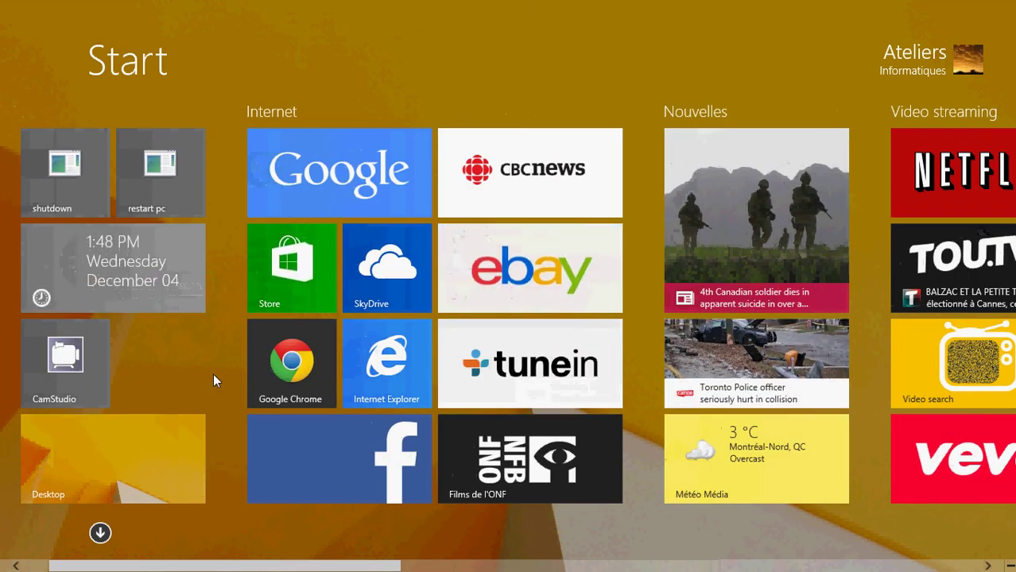
scroll(213, 373, up, 2)
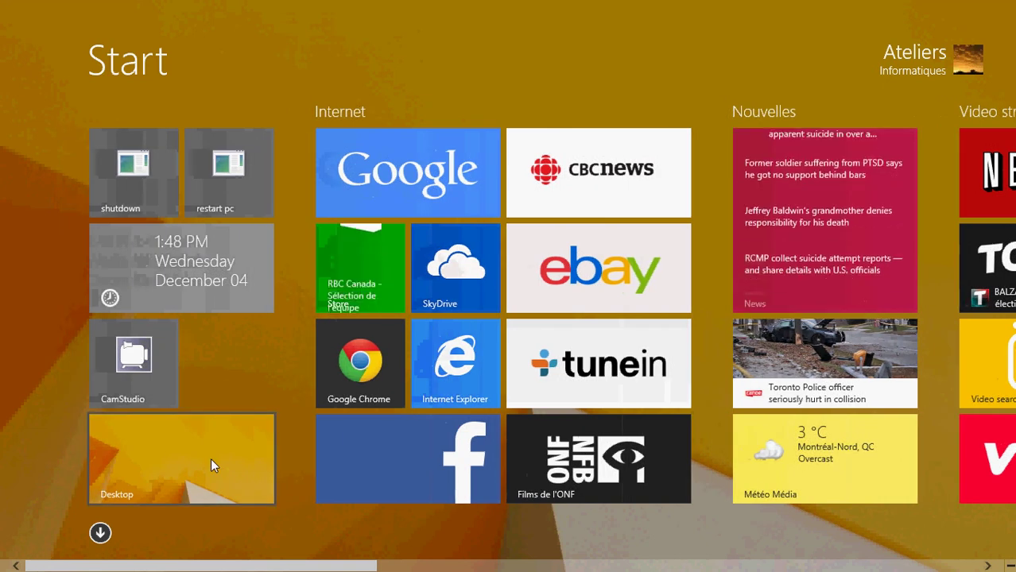
click(210, 458)
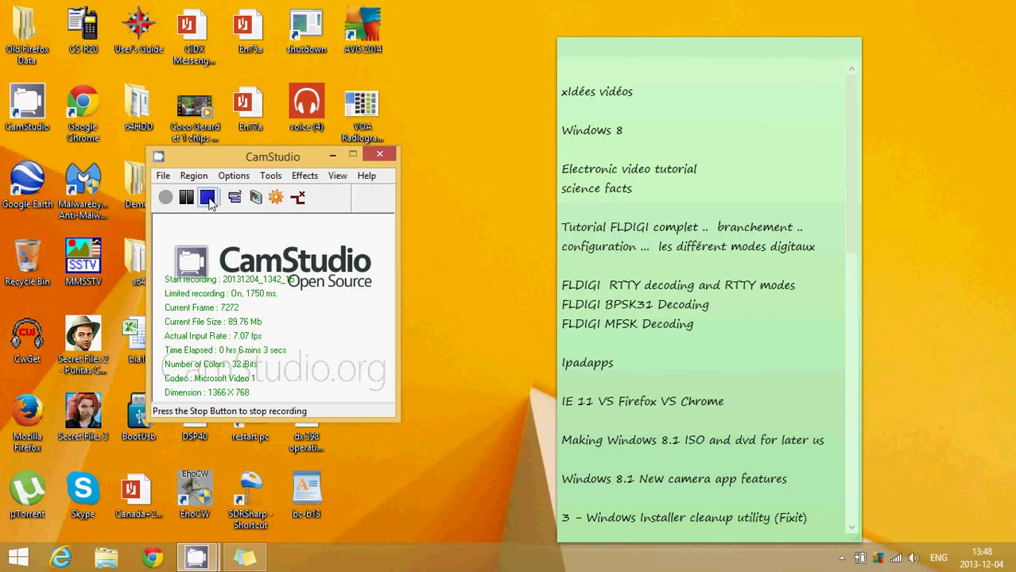